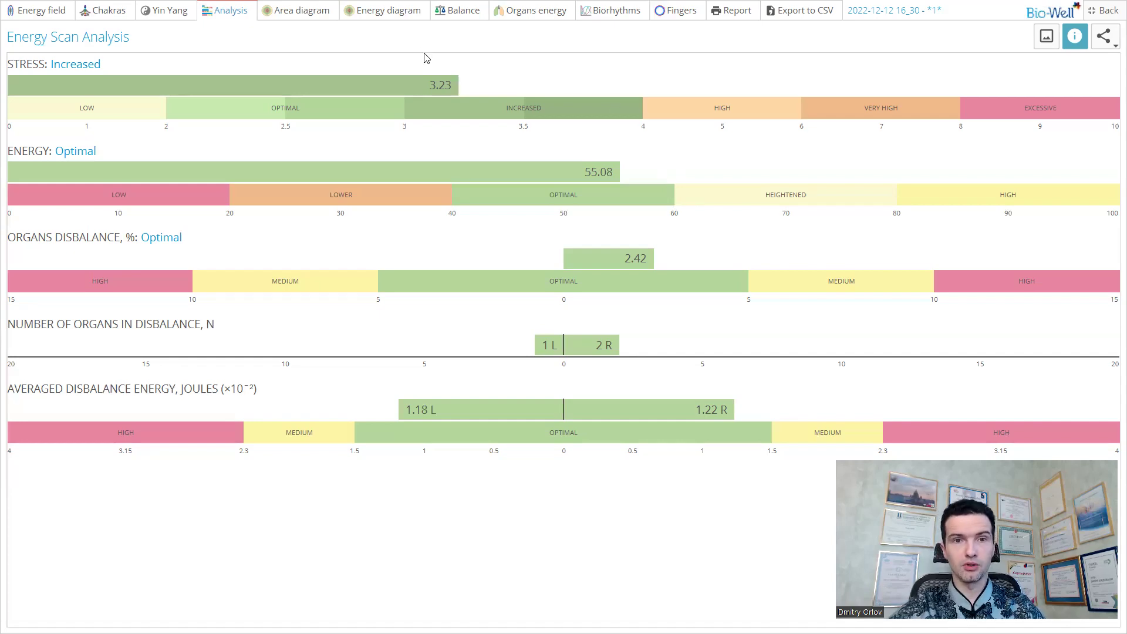
Switch the scan results to the Energy diagram with left and right organ energy radial charts
{"action": "left_click", "coordinate": [386, 16]}
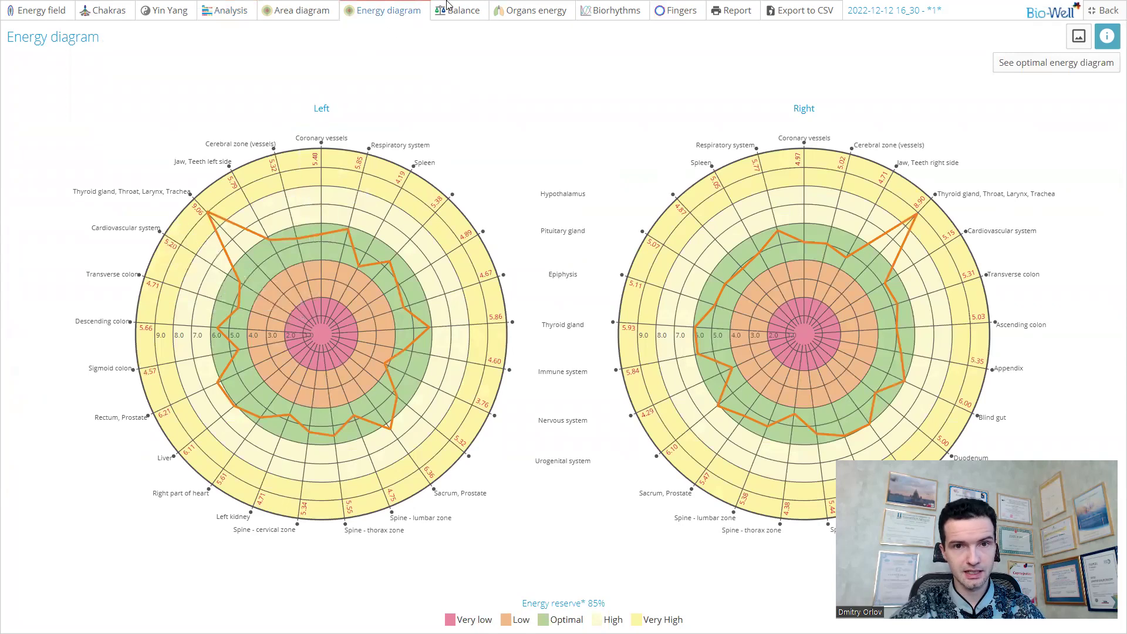
Browse the scan's Balance, Organs energy and Yin Yang views
{"action": "left_click", "coordinate": [462, 12]}
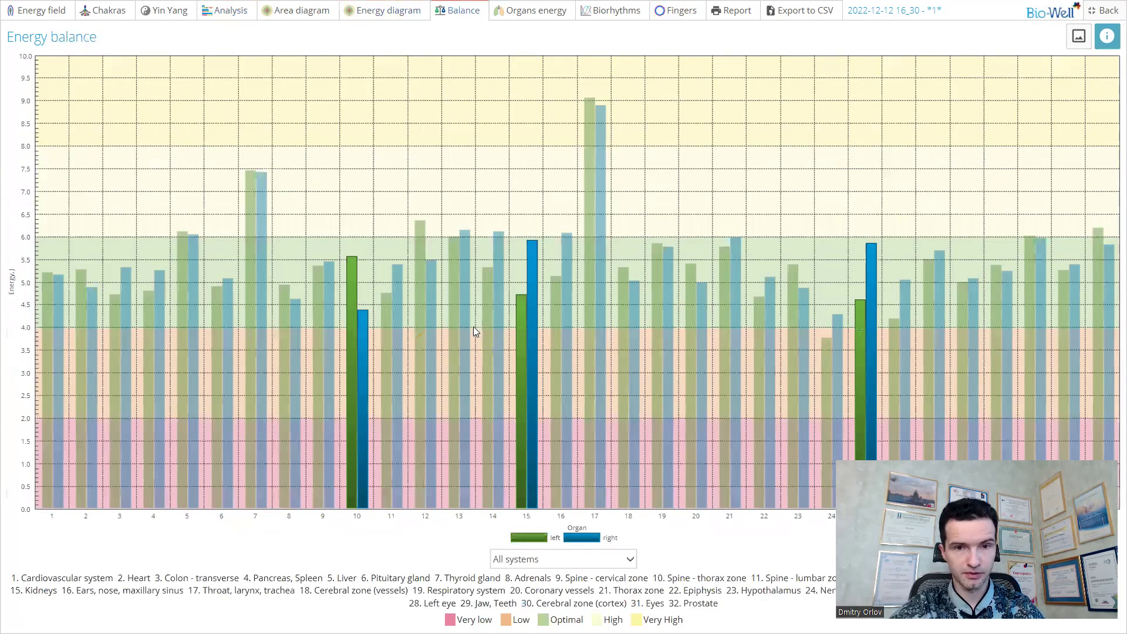
{"action": "left_click", "coordinate": [532, 14]}
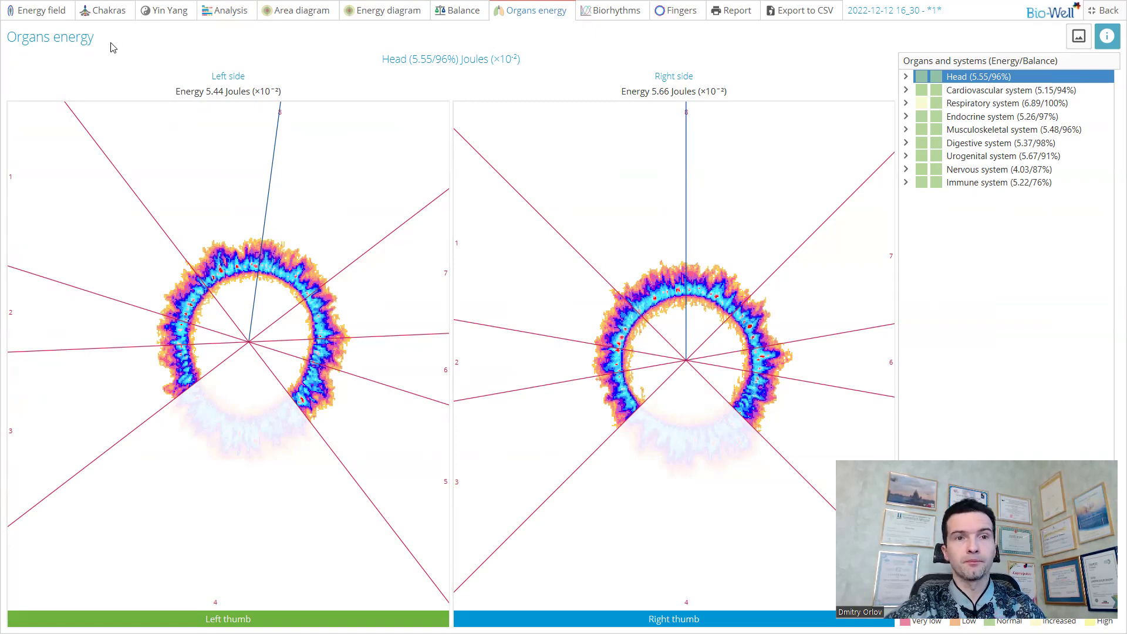
{"action": "left_click", "coordinate": [176, 13]}
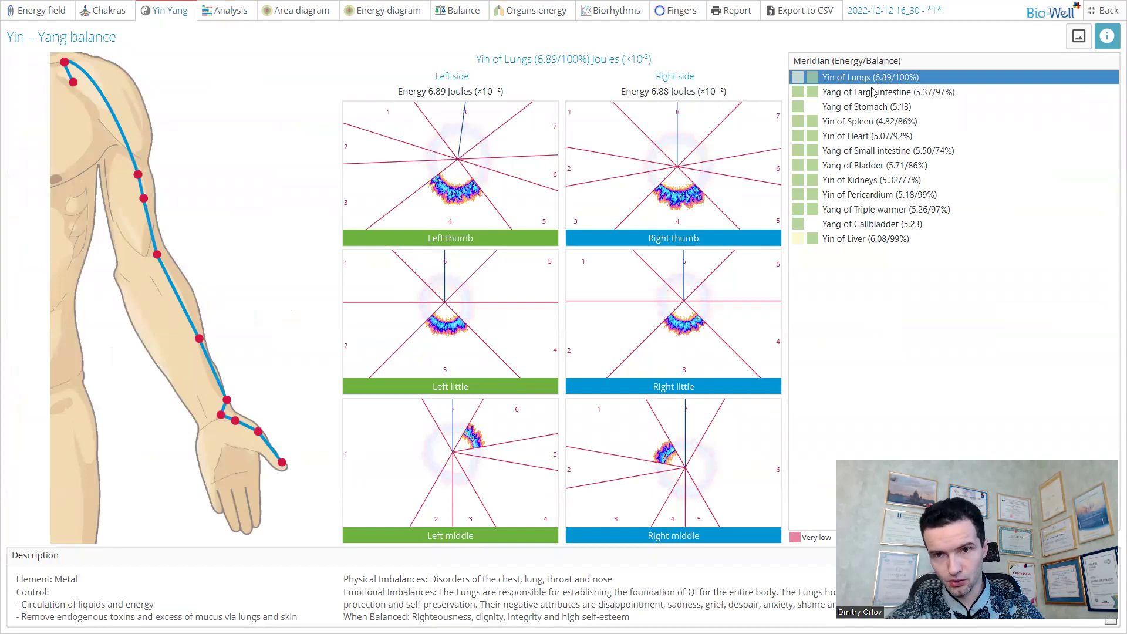
Inspect the Large intestine and Lungs meridians, then return to the stress 3.23 / energy 55.08 analysis
{"action": "left_click", "coordinate": [847, 93]}
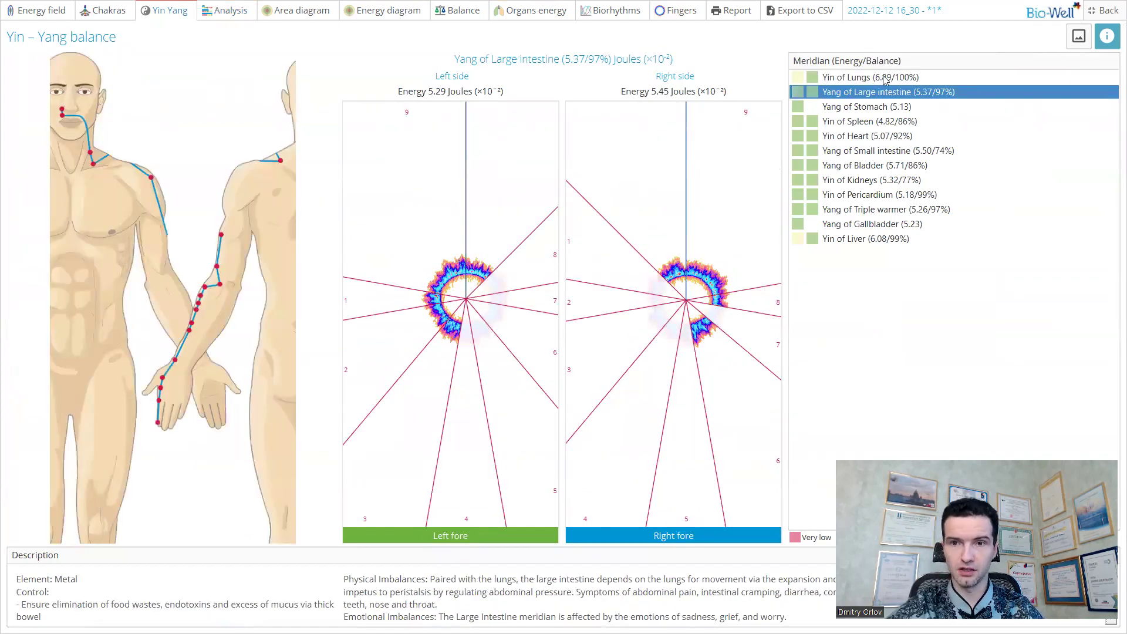
{"action": "left_click", "coordinate": [885, 79]}
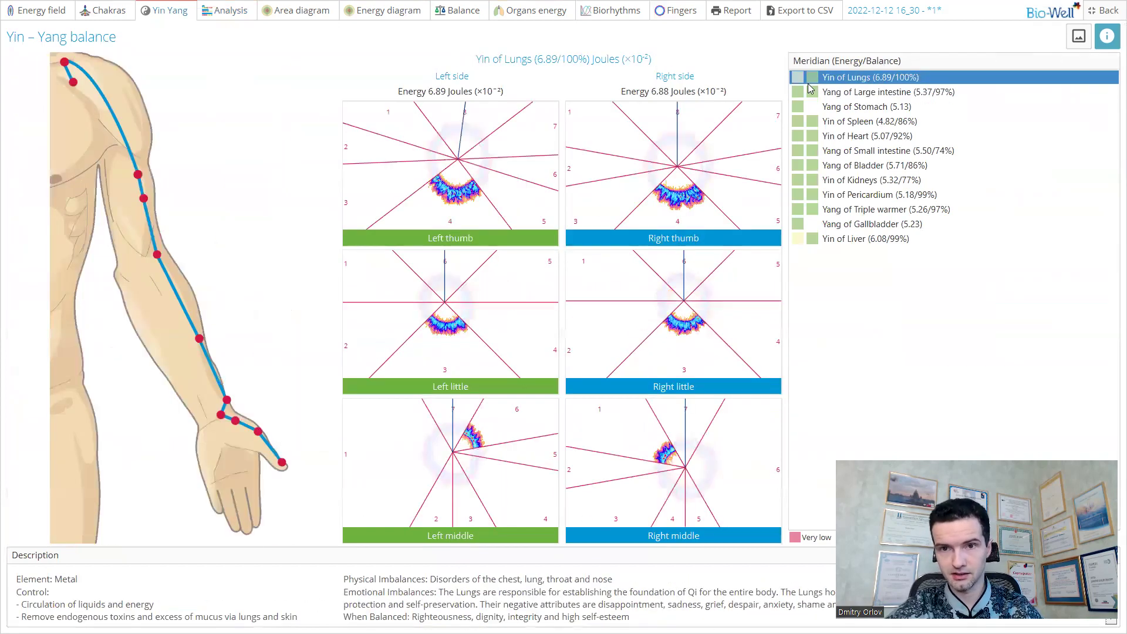
{"action": "left_click", "coordinate": [801, 92]}
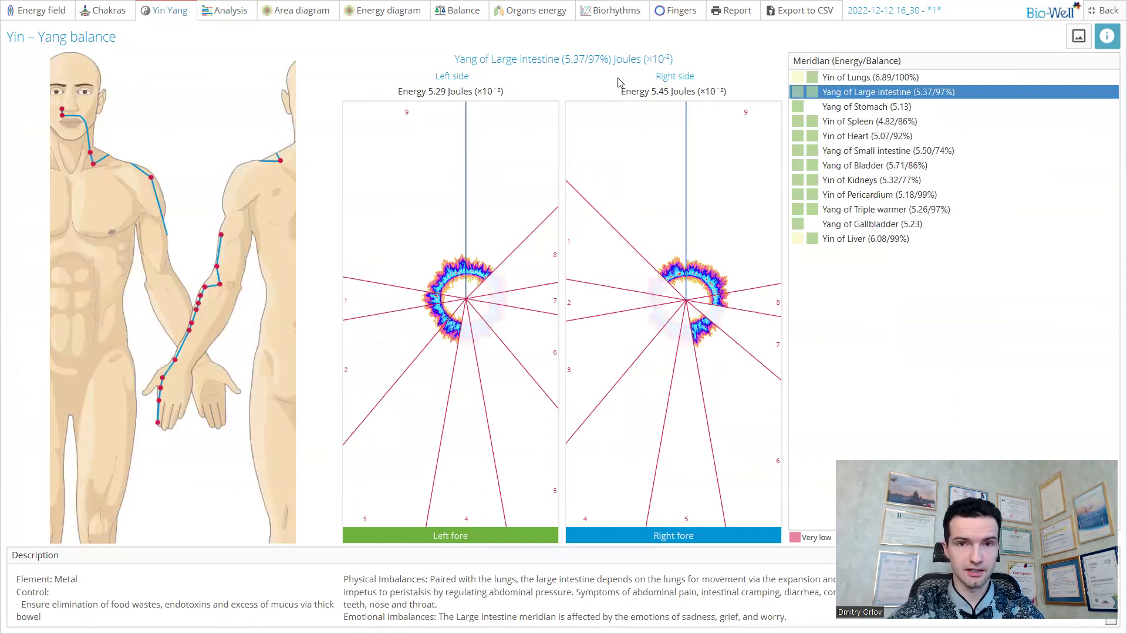
{"action": "left_click", "coordinate": [223, 12]}
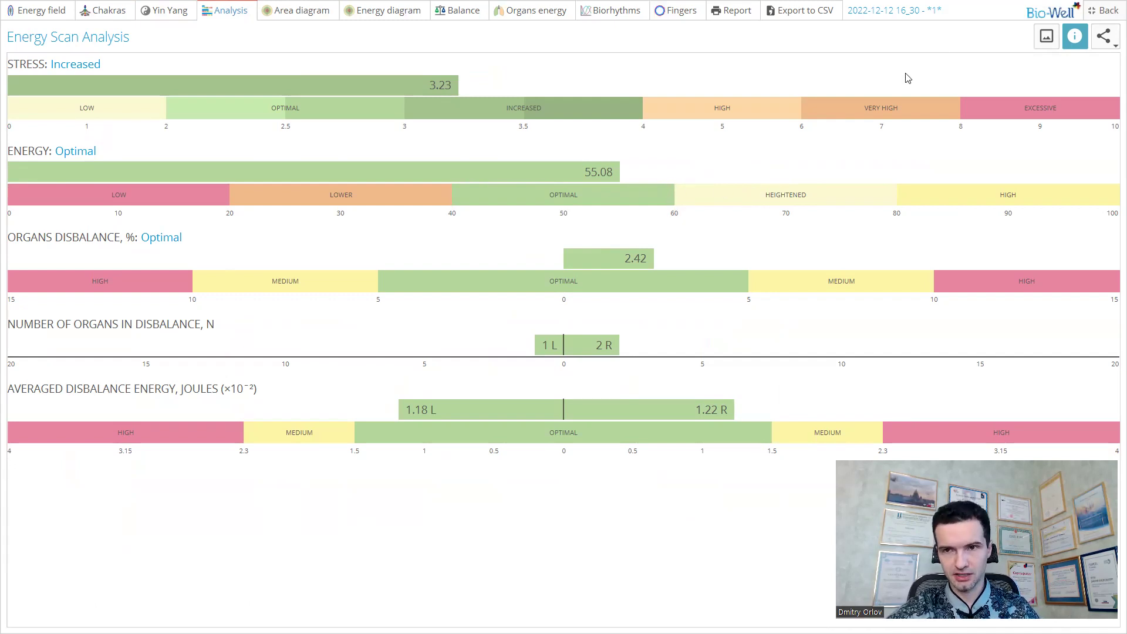
Exit full screen to show the client database and scan list beside the Energy Scan Analysis
{"action": "left_click", "coordinate": [1100, 10]}
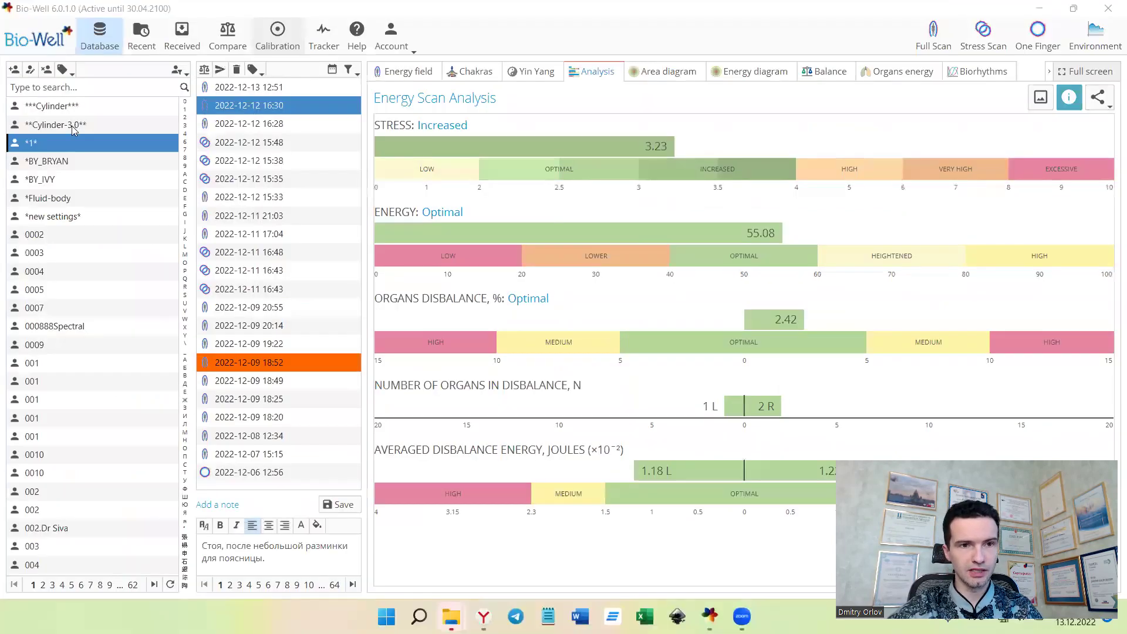
{"action": "left_click", "coordinate": [67, 106]}
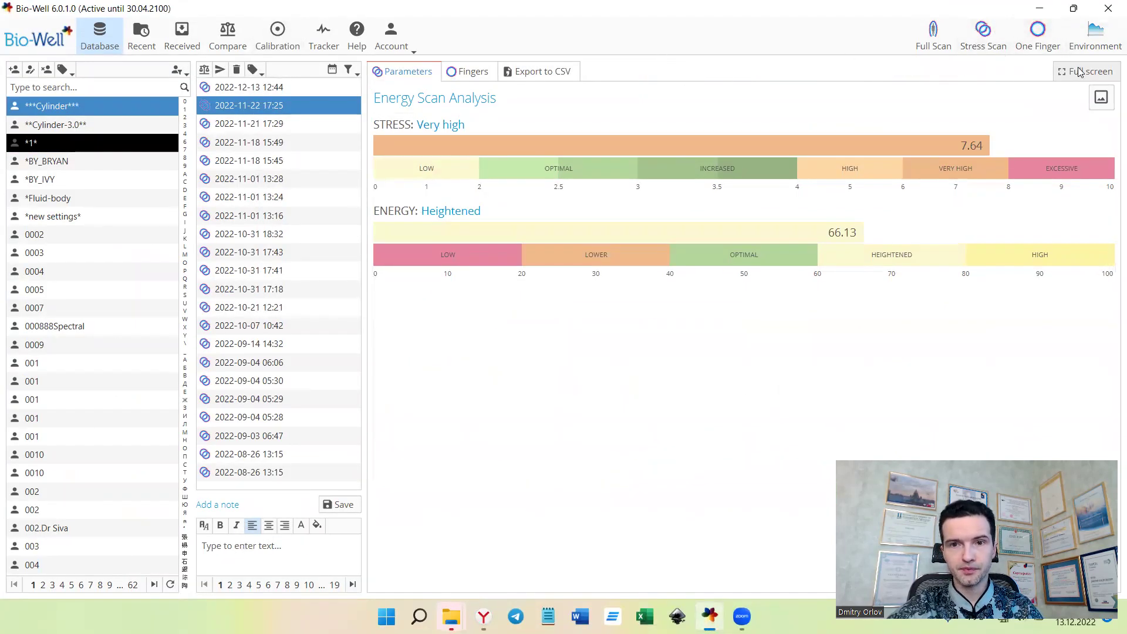
{"action": "left_click", "coordinate": [233, 90]}
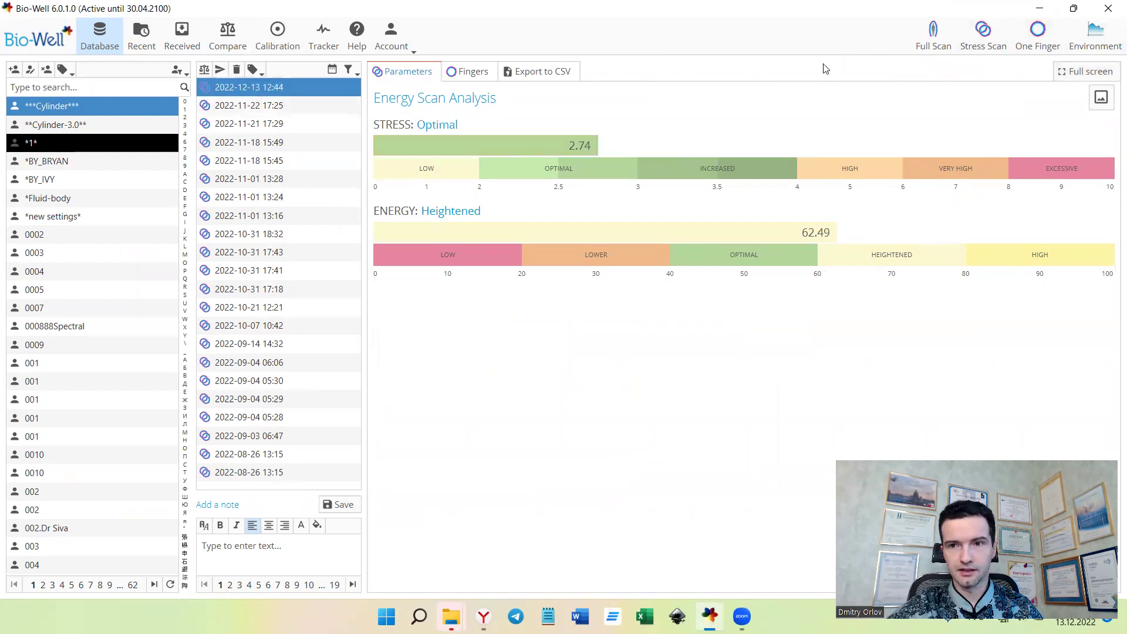
{"action": "left_click", "coordinate": [1085, 71]}
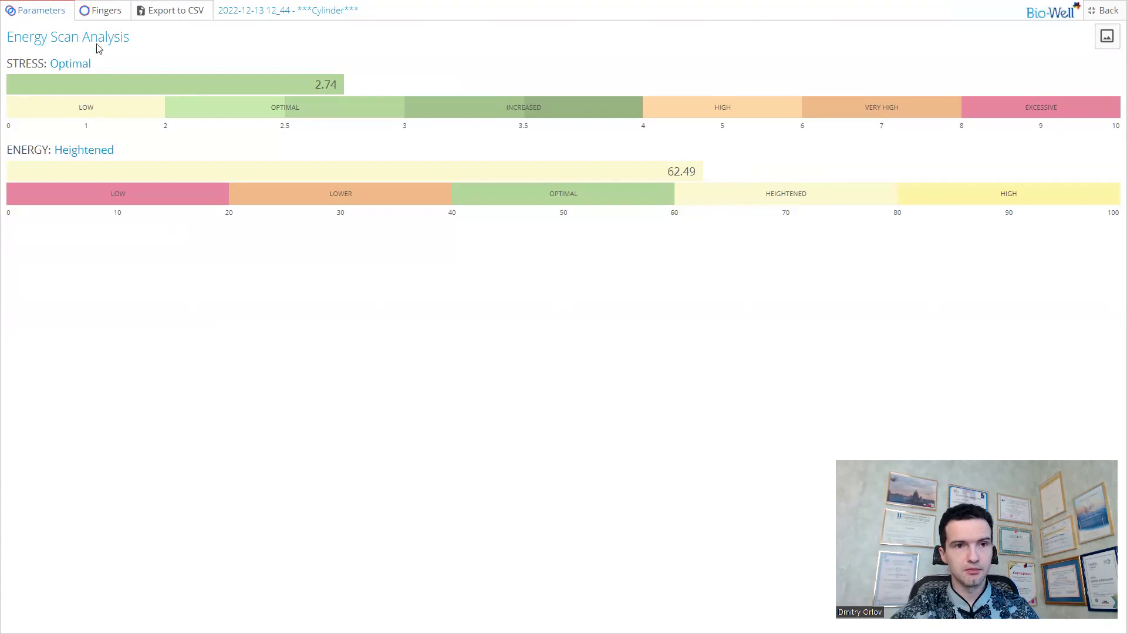
{"action": "left_click", "coordinate": [99, 10]}
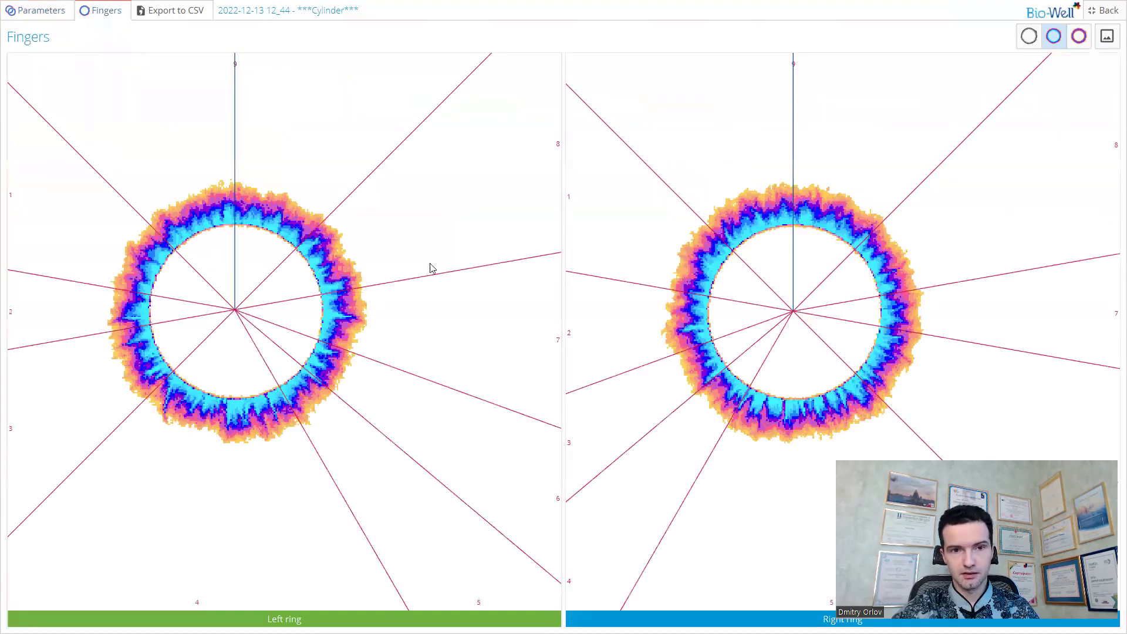
{"action": "left_click", "coordinate": [24, 12]}
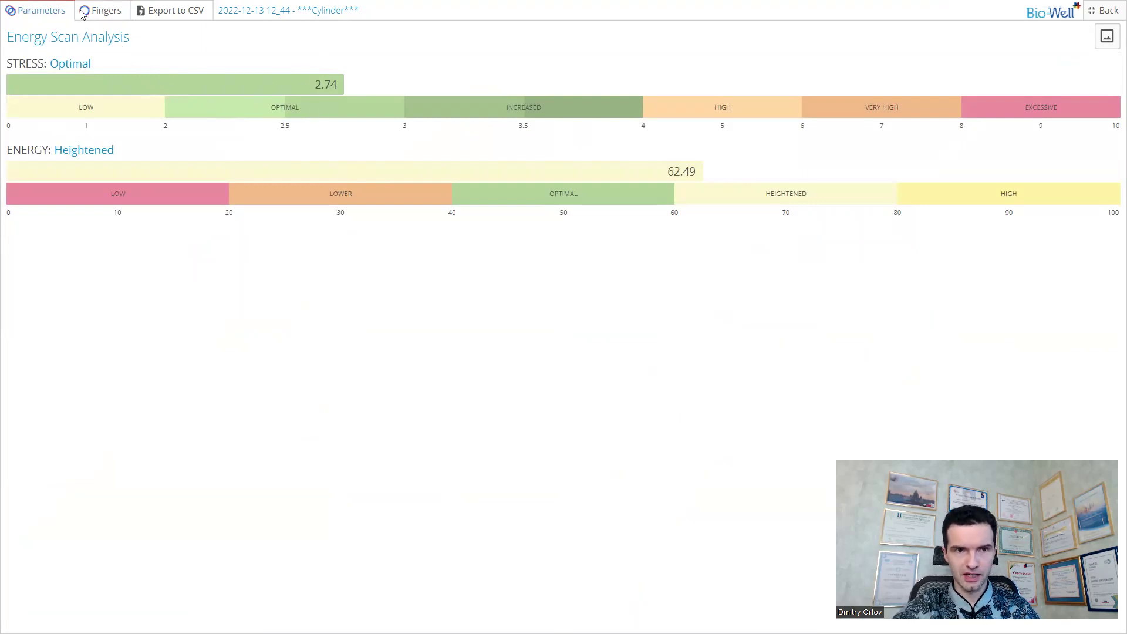
{"action": "left_click", "coordinate": [104, 12]}
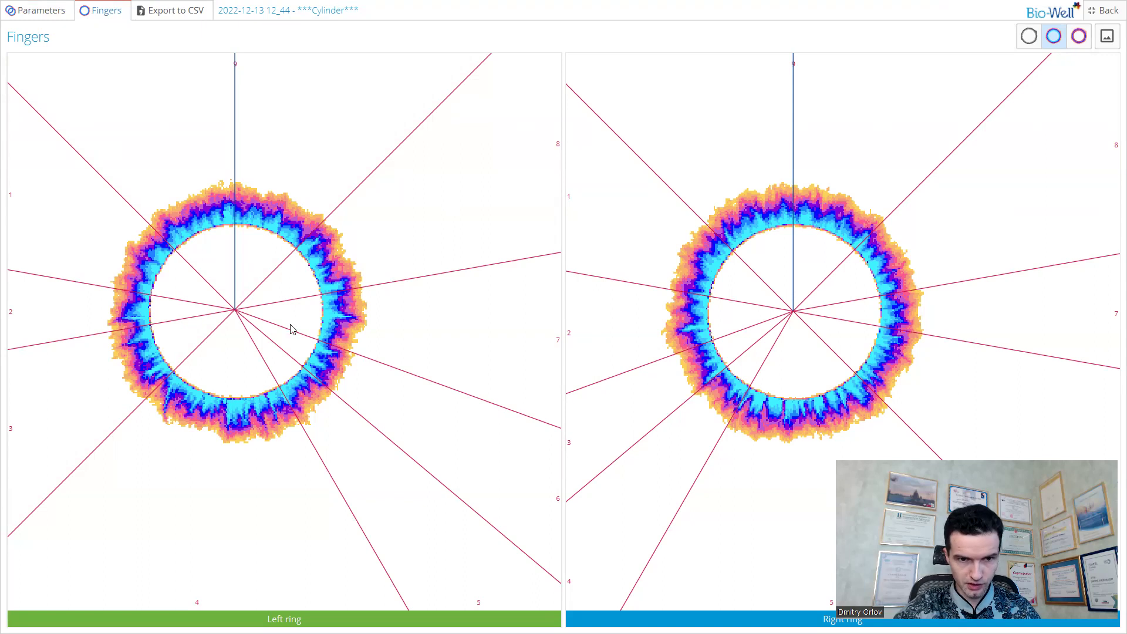
{"action": "left_click", "coordinate": [23, 11]}
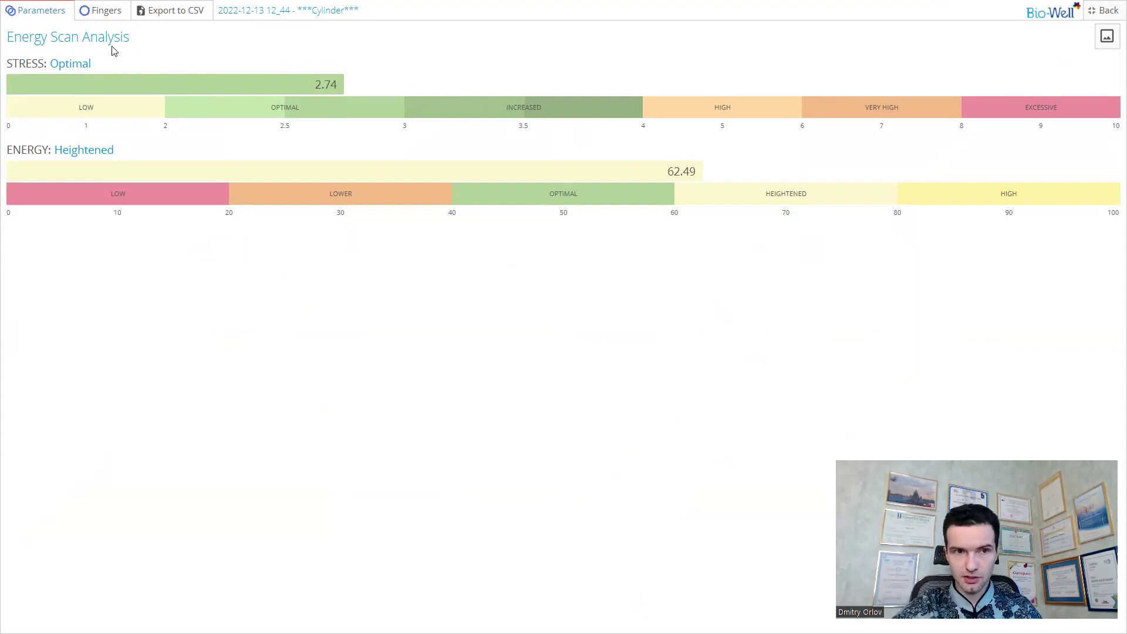
{"action": "left_click", "coordinate": [102, 14]}
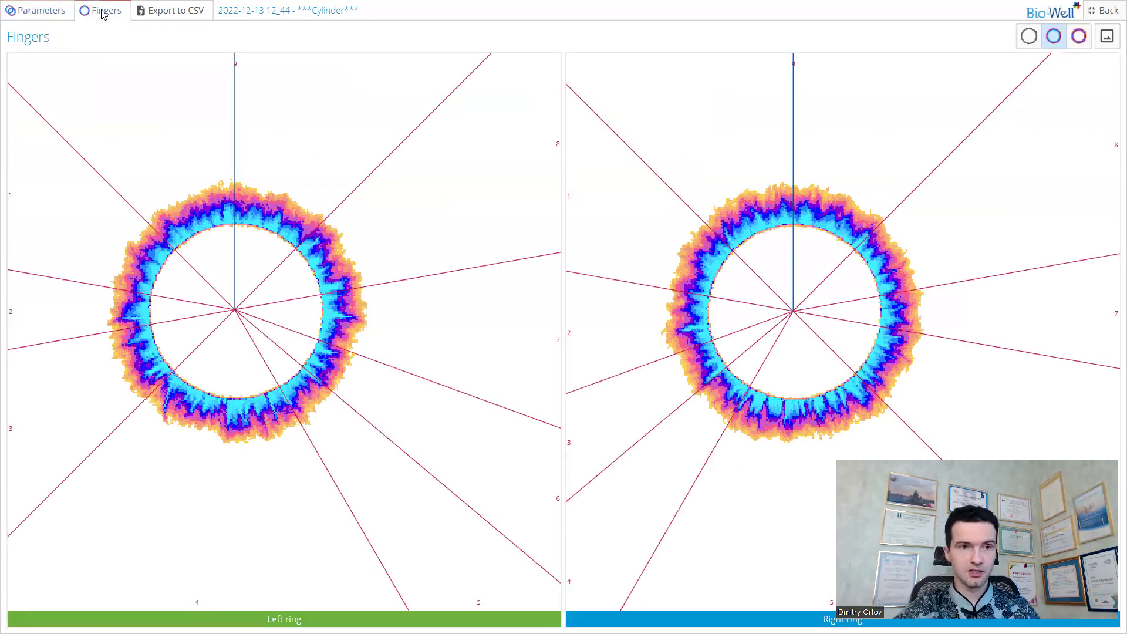
{"action": "left_click", "coordinate": [52, 14]}
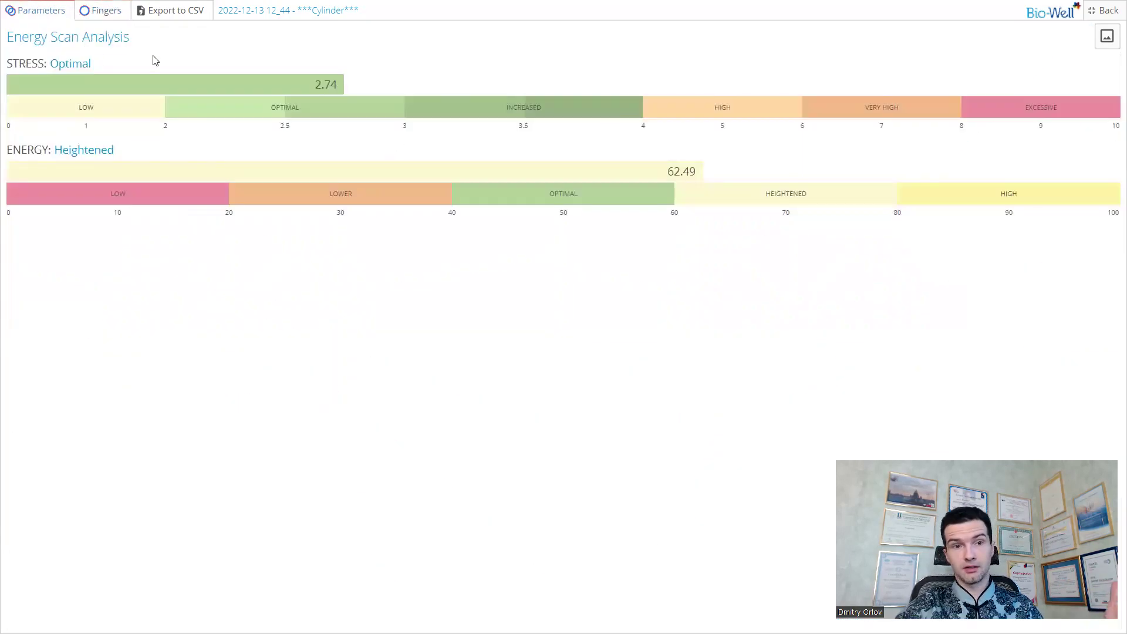